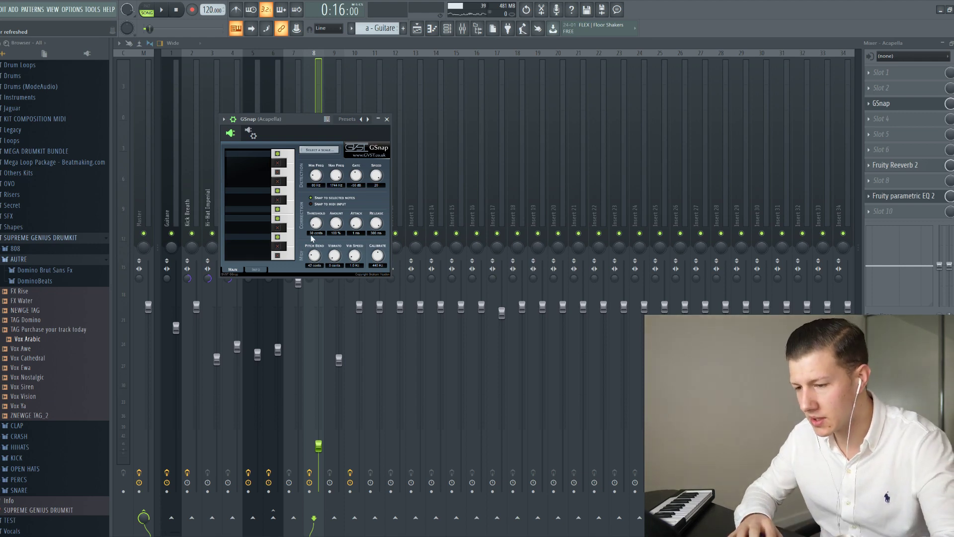
Open the Guitare pattern from the playlist in the piano roll and select all its notes to examine the melody's key
left_click(424, 29)
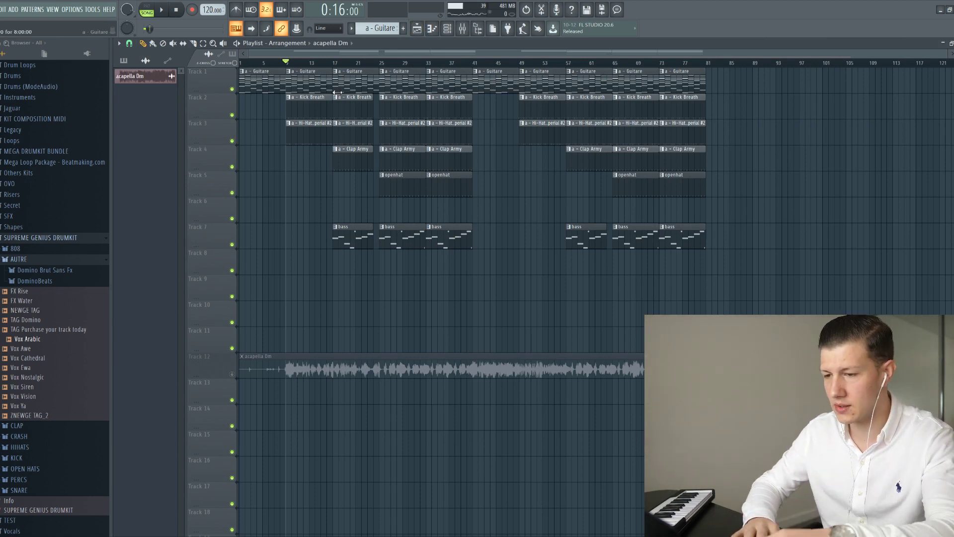
double_click(265, 79)
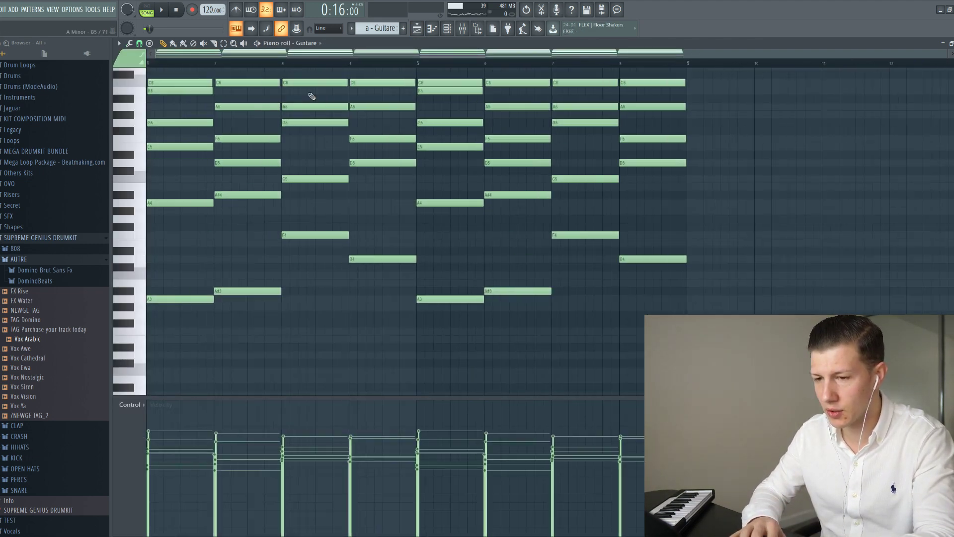
key("ctrl+a")
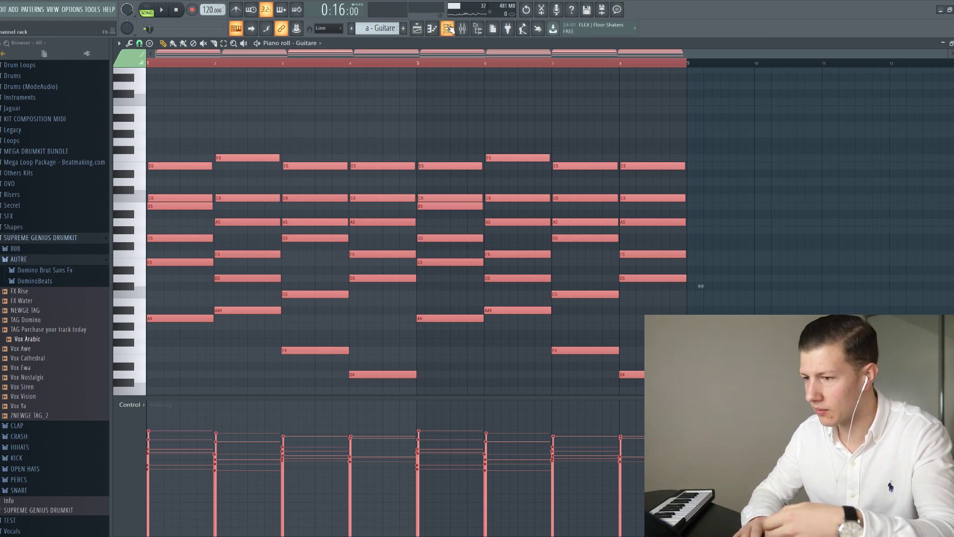
Check the GSnap settings on the Acapella mixer track, and briefly preview the song with the mixer displayed
left_click(465, 32)
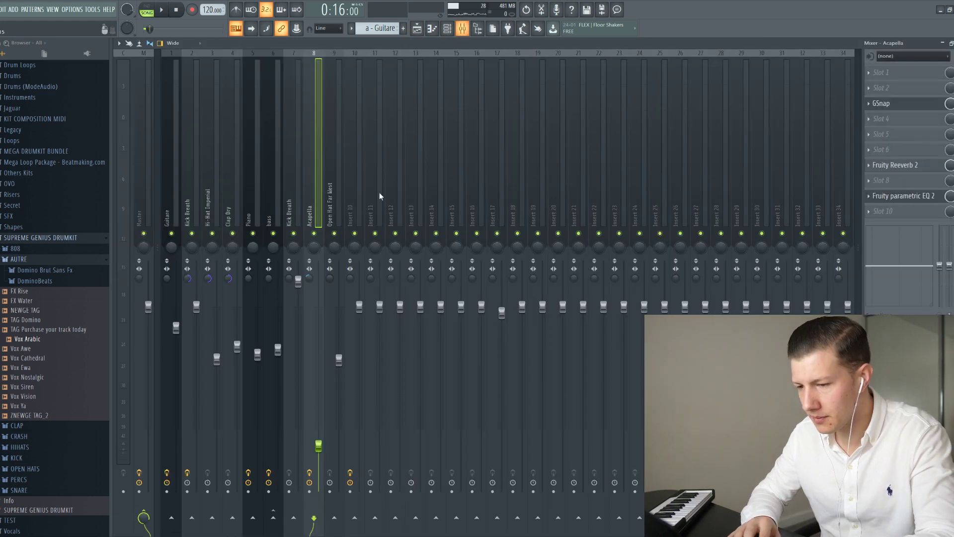
left_click(880, 103)
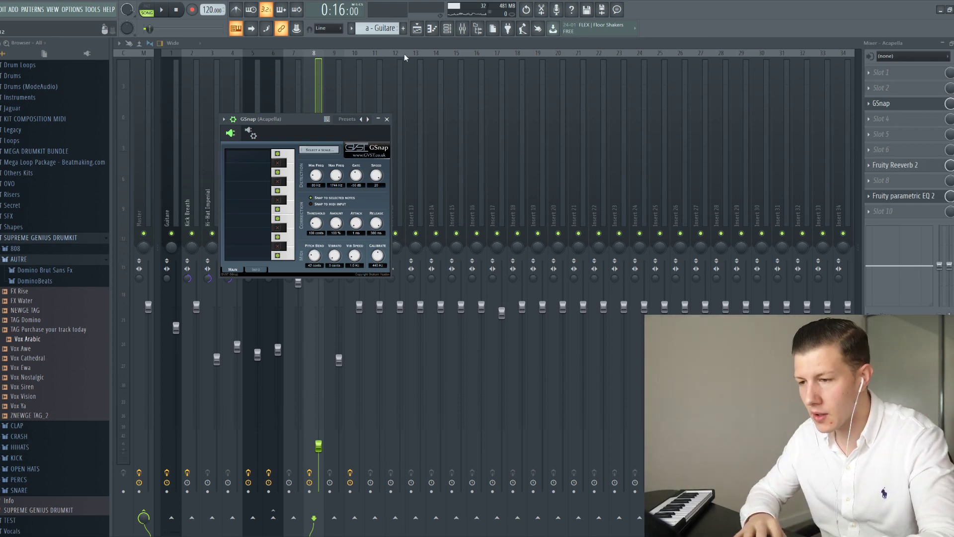
left_click(417, 31)
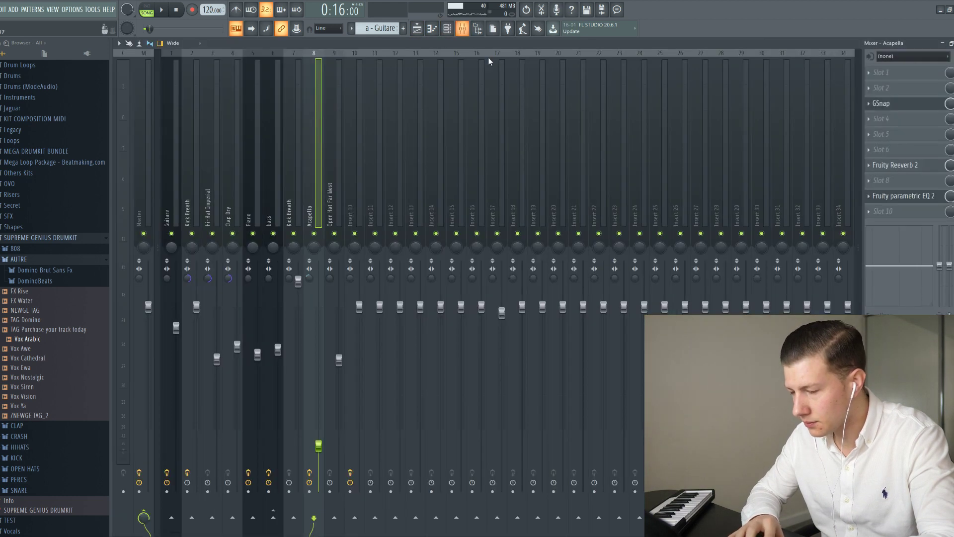
left_click(462, 28)
key("space")
key("space")
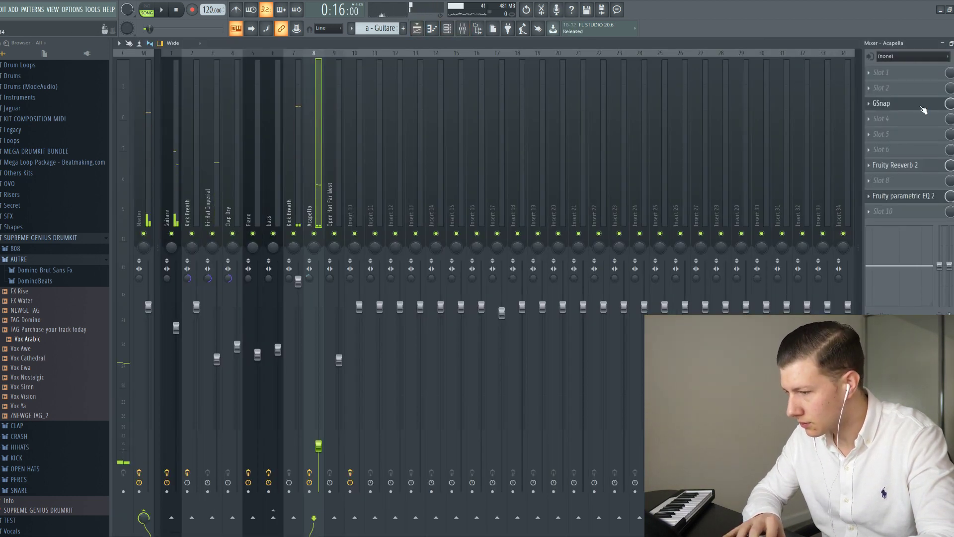
In GSnap on the Acapella track, set threshold to 70 cents, amount to 100 % and attack to 19 ms, and lower pitch bend
left_click(894, 103)
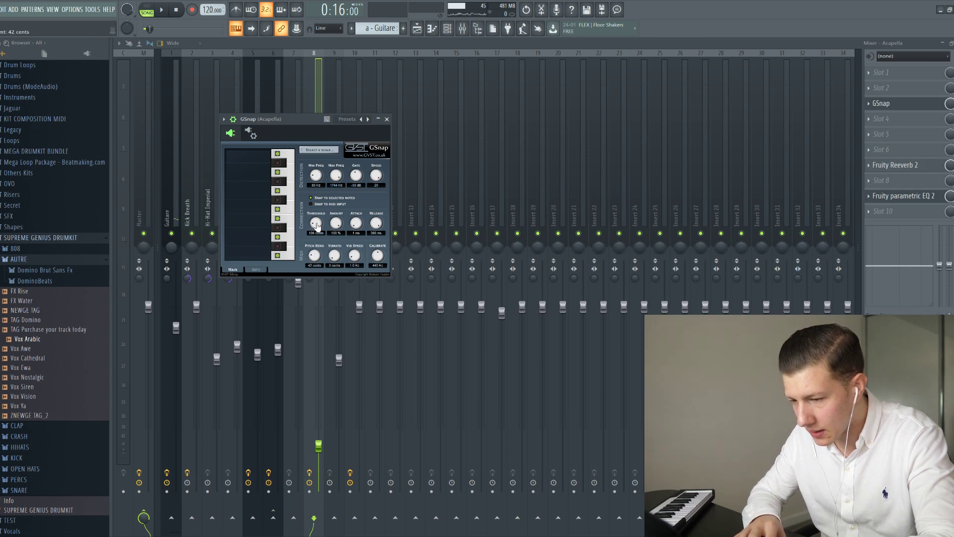
scroll(316, 225, "down", 7)
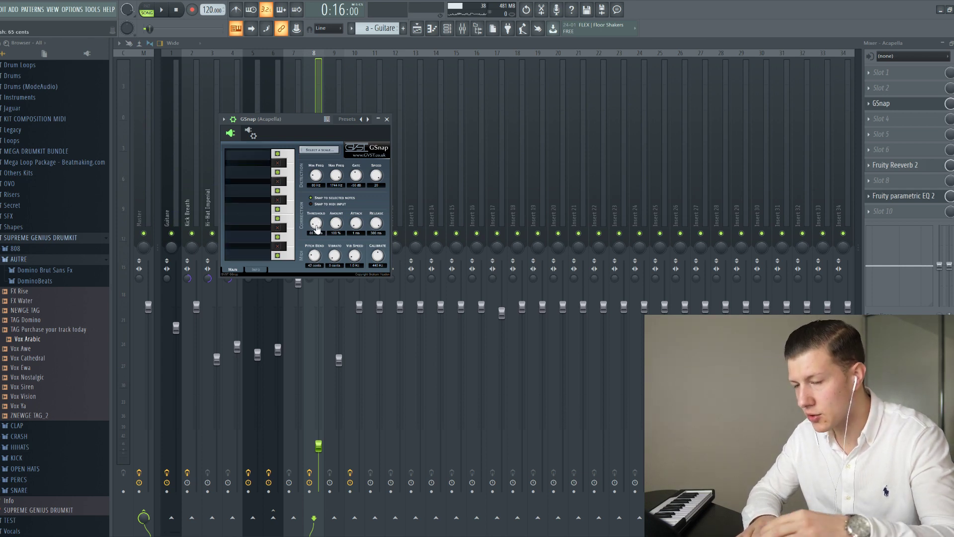
scroll(316, 226, "up", 1)
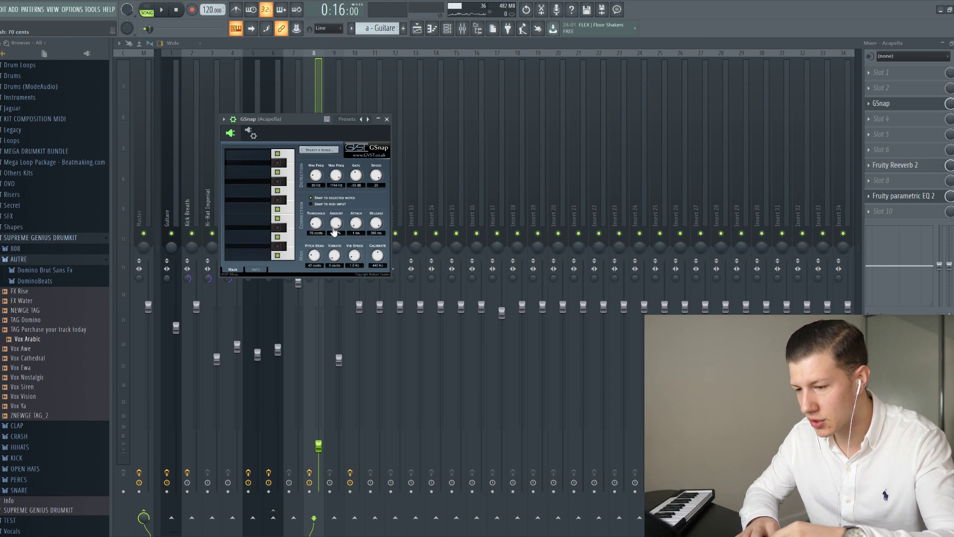
scroll(334, 232, "down", 4)
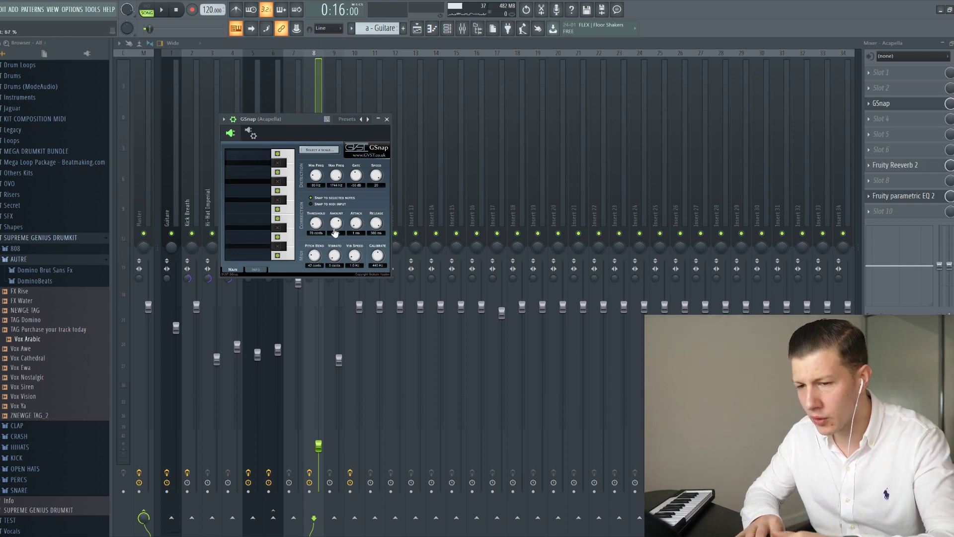
left_click_drag(334, 232, 335, 221)
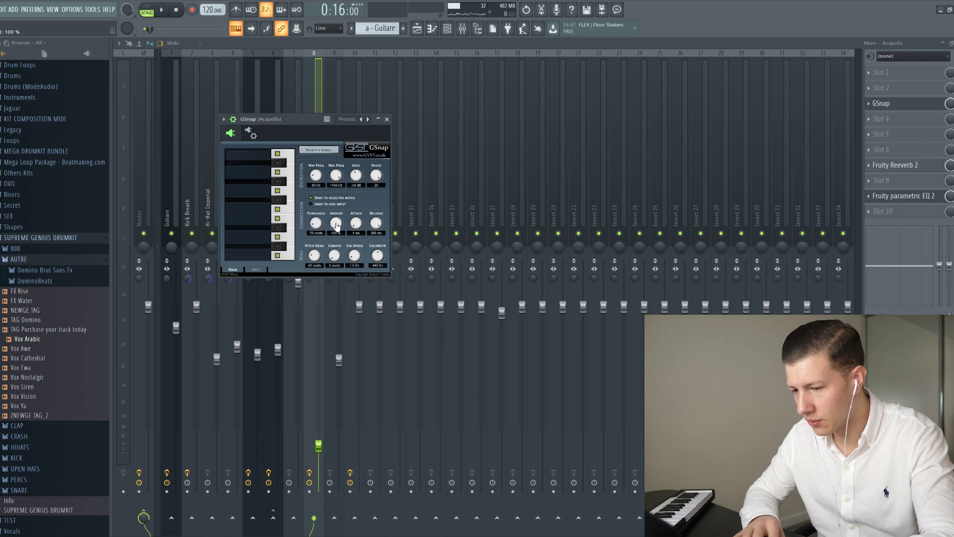
mouse_move(335, 224)
left_mouse_down()
mouse_move(338, 248)
mouse_move(337, 221)
left_mouse_up()
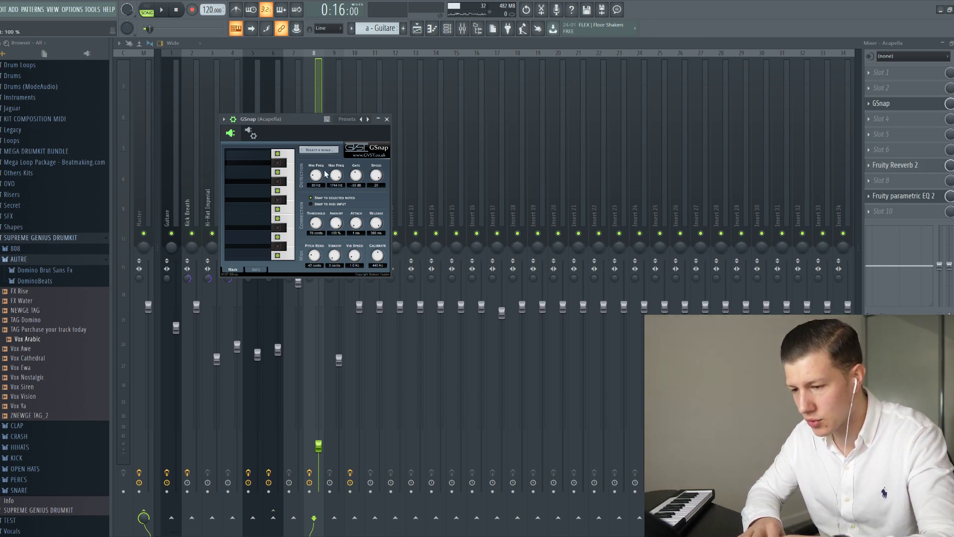
scroll(355, 222, "up", 5)
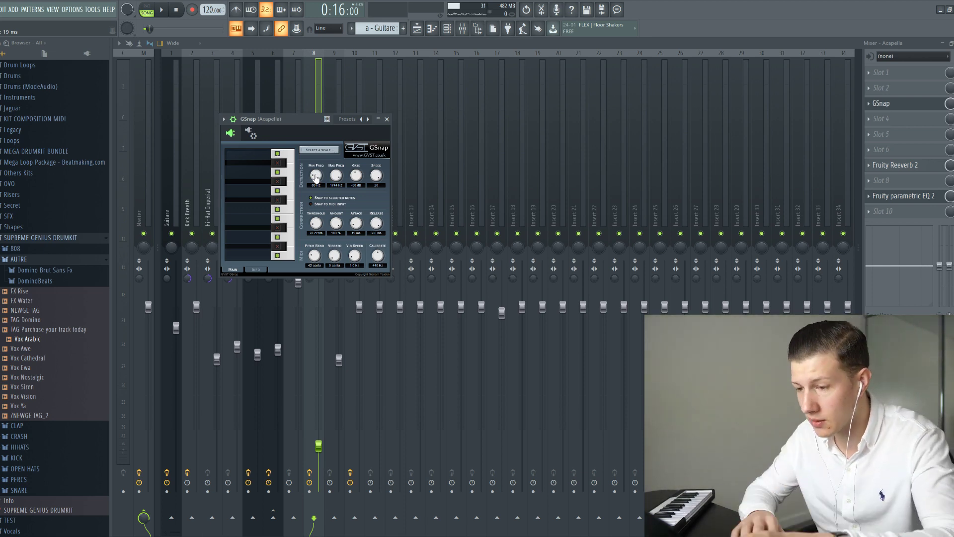
left_click_drag(318, 258, 308, 247)
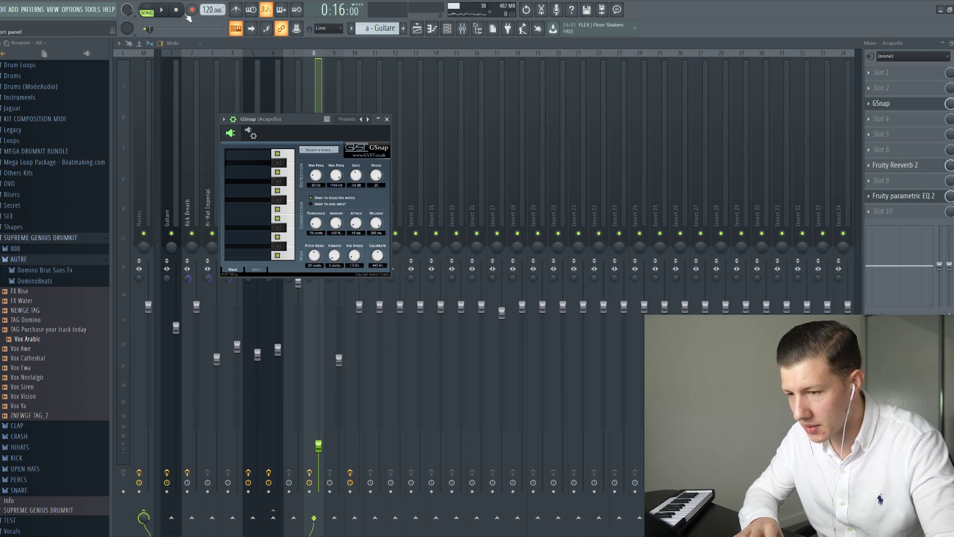
While the song plays, lower GSnap's threshold to 25 cents and on to near zero, and pause playback
key("space")
left_click_drag(320, 227, 316, 228)
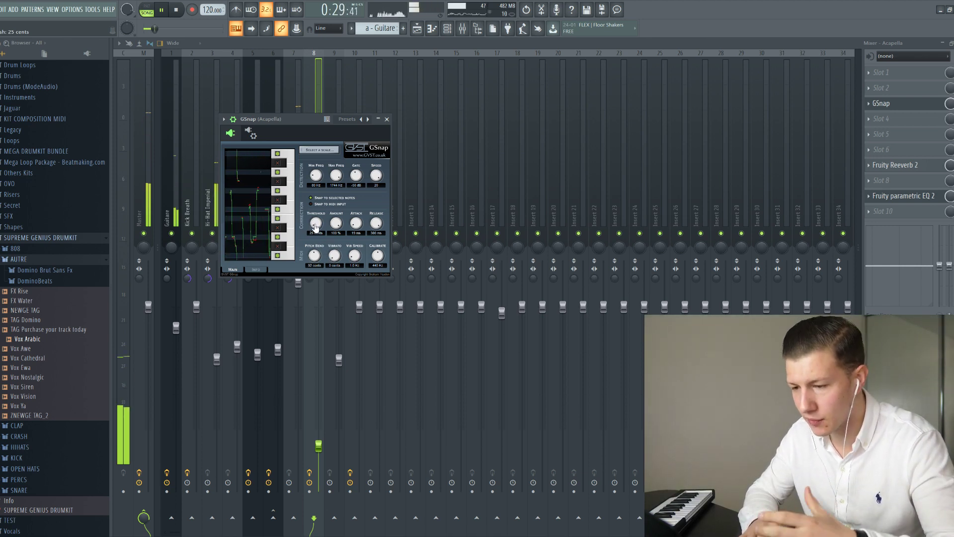
left_click_drag(316, 223, 316, 230)
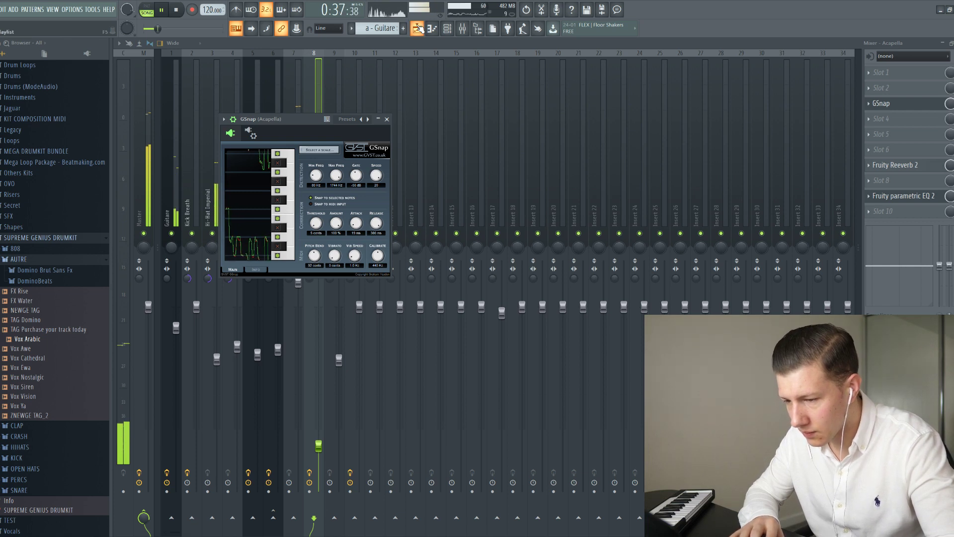
left_click(163, 11)
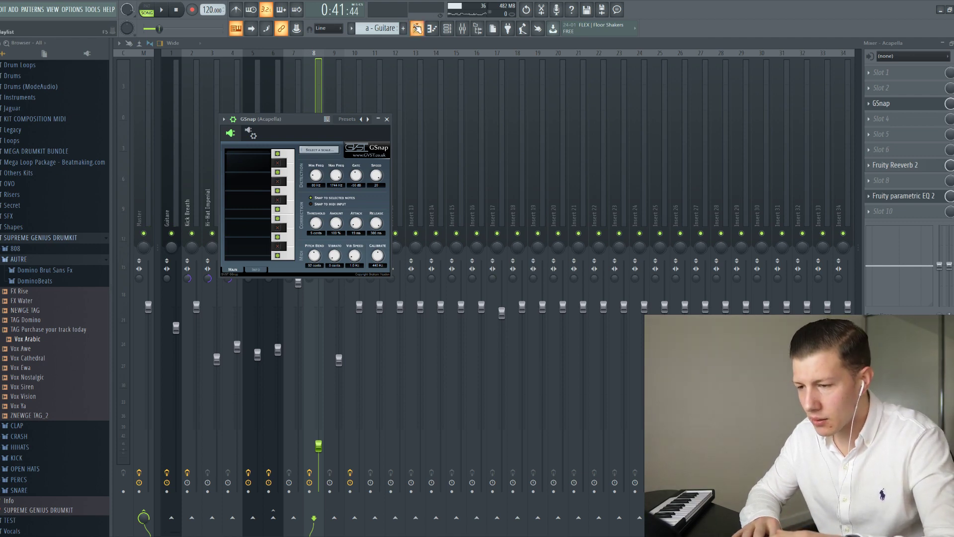
Look over the playlist arrangement and return to the GSnap settings on the Acapella mixer track
left_click(416, 28)
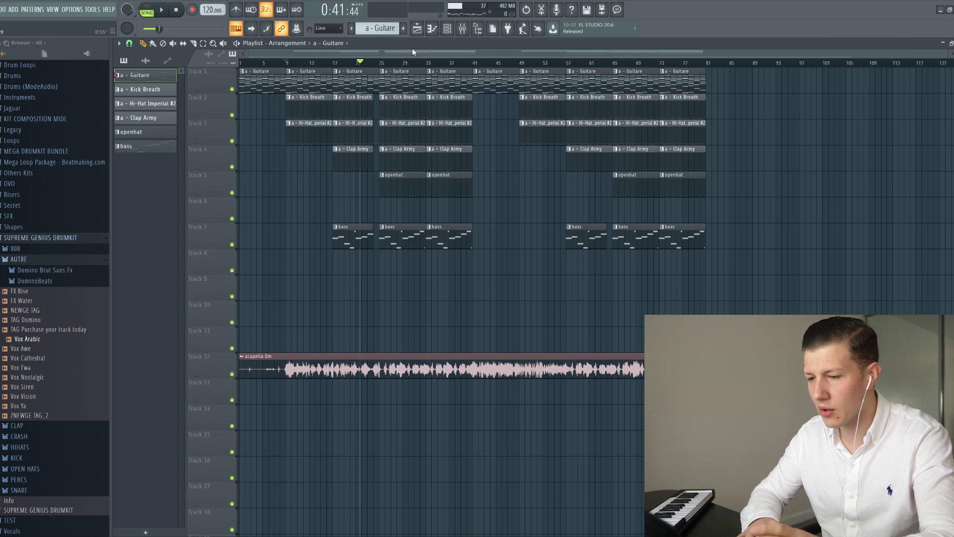
left_click(447, 29)
left_click(448, 30)
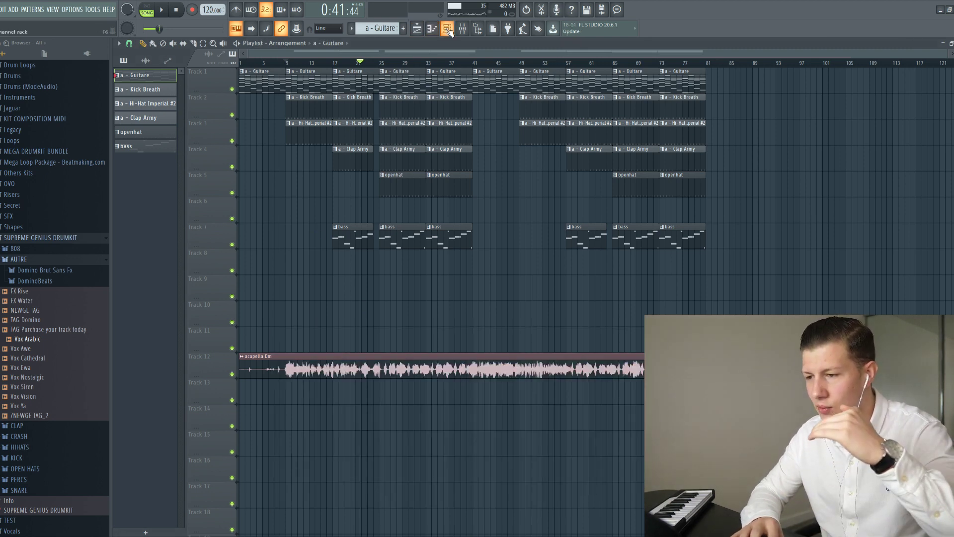
left_click(461, 30)
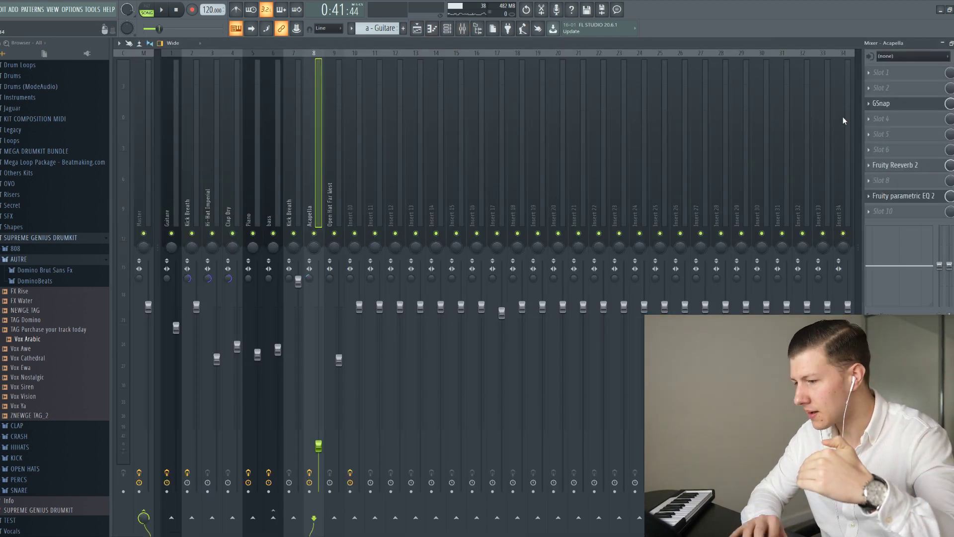
left_click(889, 103)
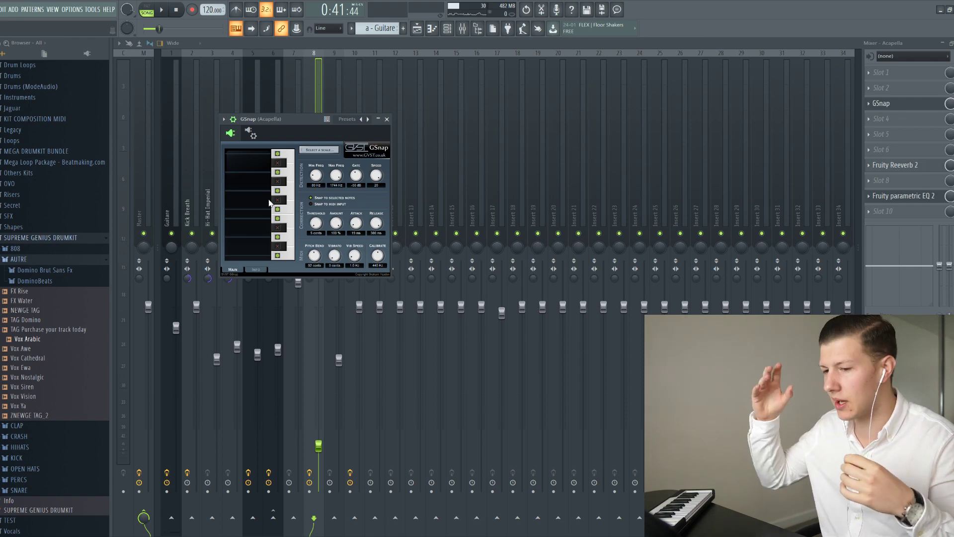
Play the arrangement and watch the vocal's pitch correction in GSnap on the Acapella track
left_click(418, 29)
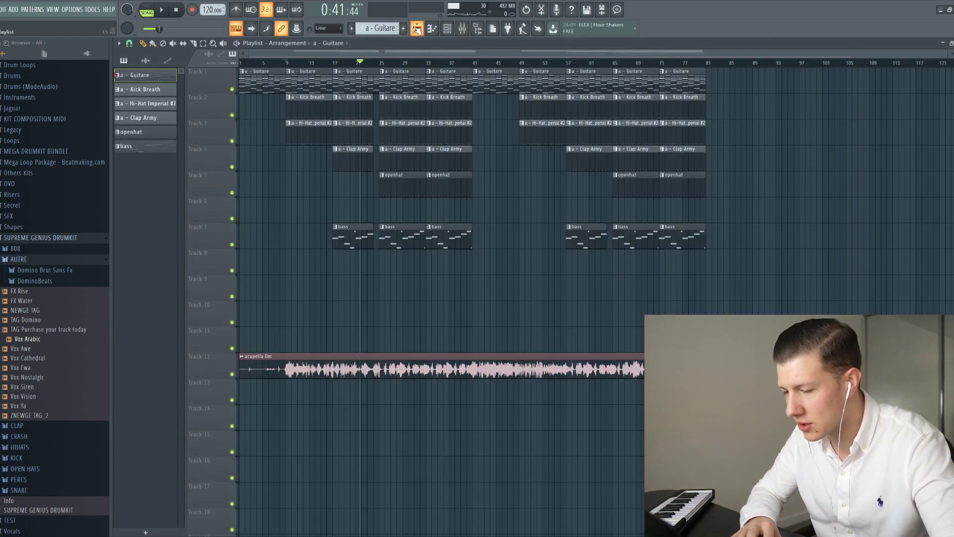
key("space")
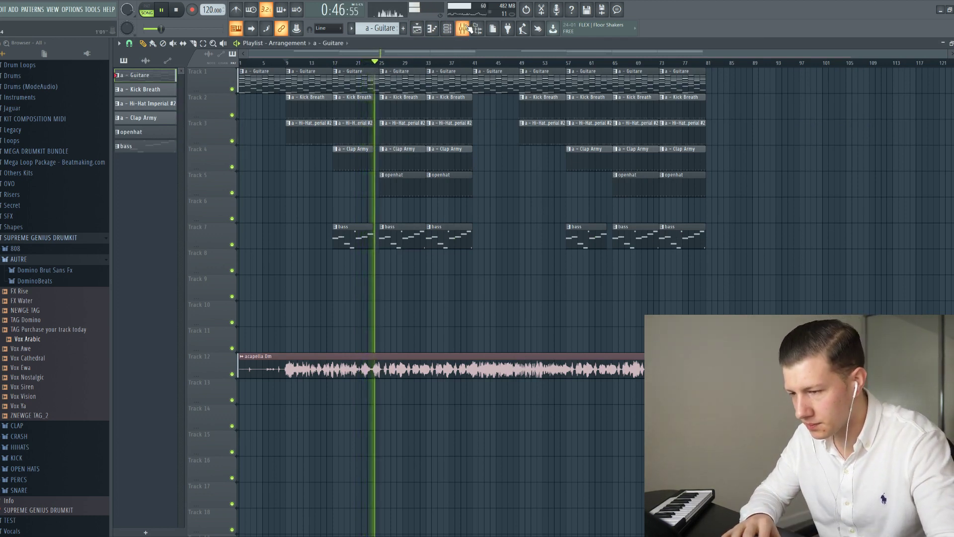
key("F9")
left_click(894, 105)
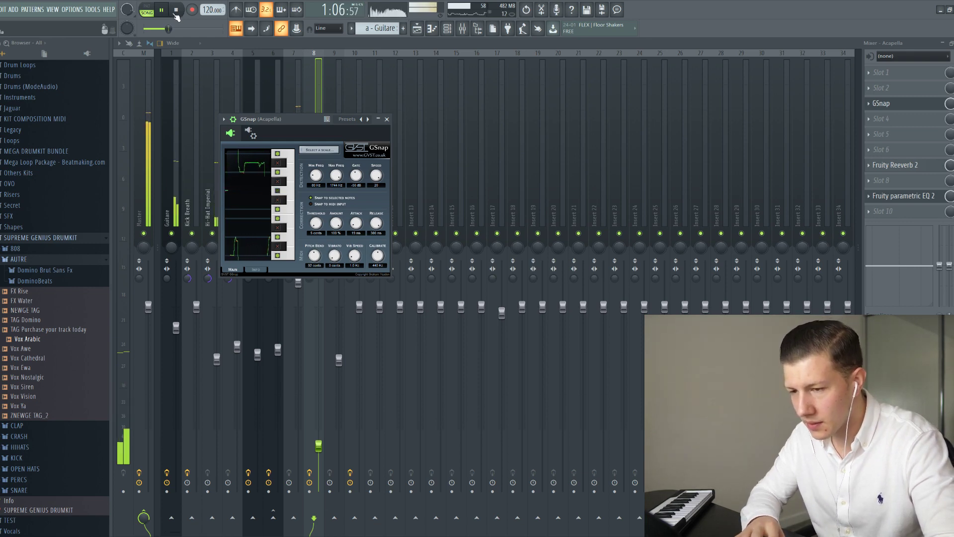
key("space")
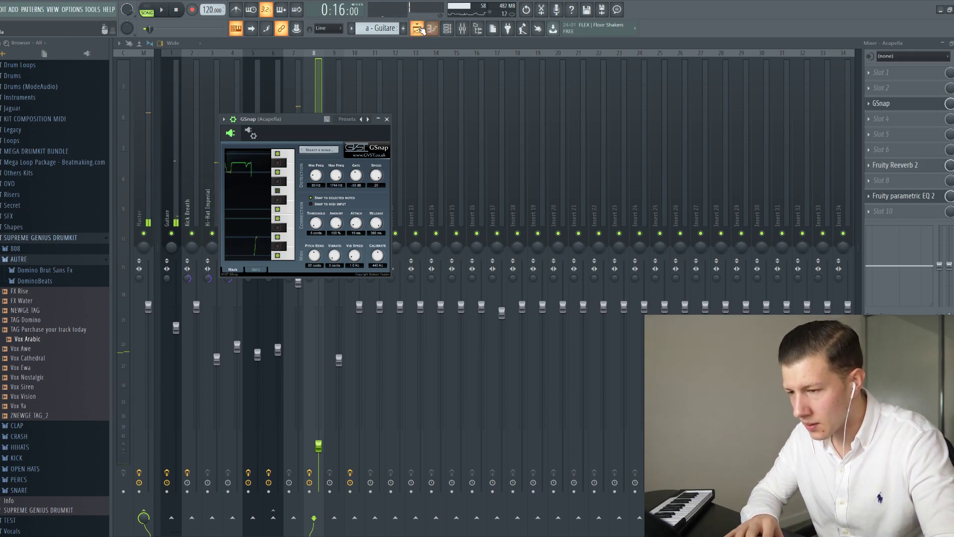
Move the playlist playback position to bar 25 (0:48) and return to the mixer
left_click(418, 29)
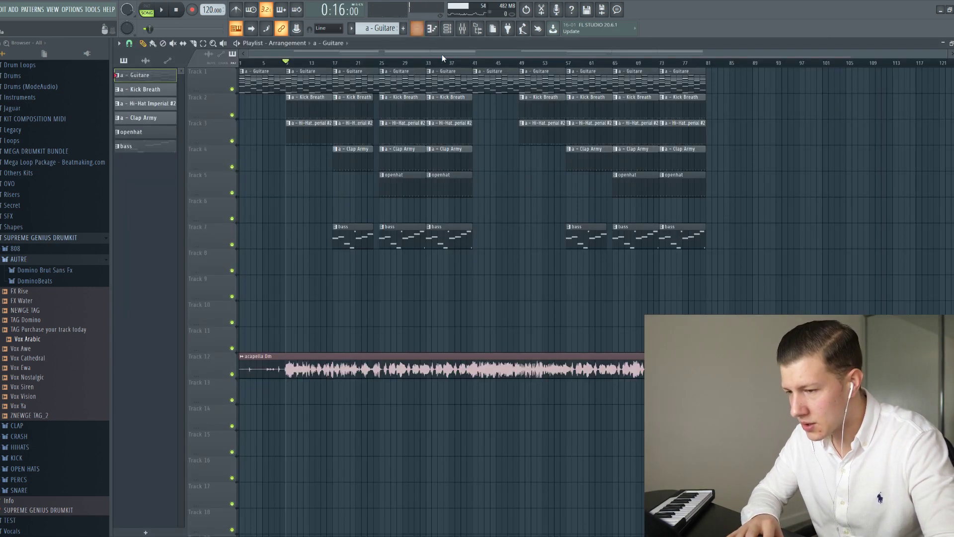
left_click(385, 65)
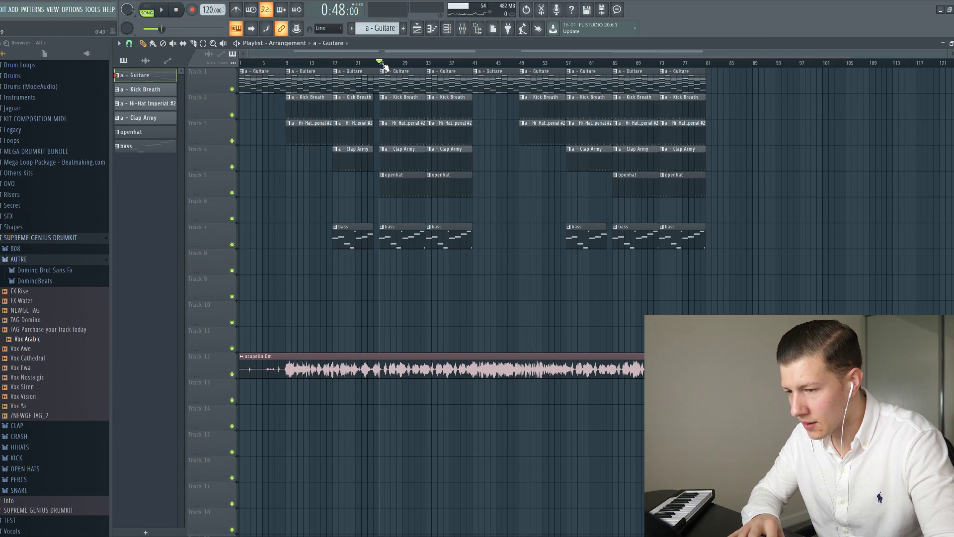
left_click(465, 29)
left_click(465, 29)
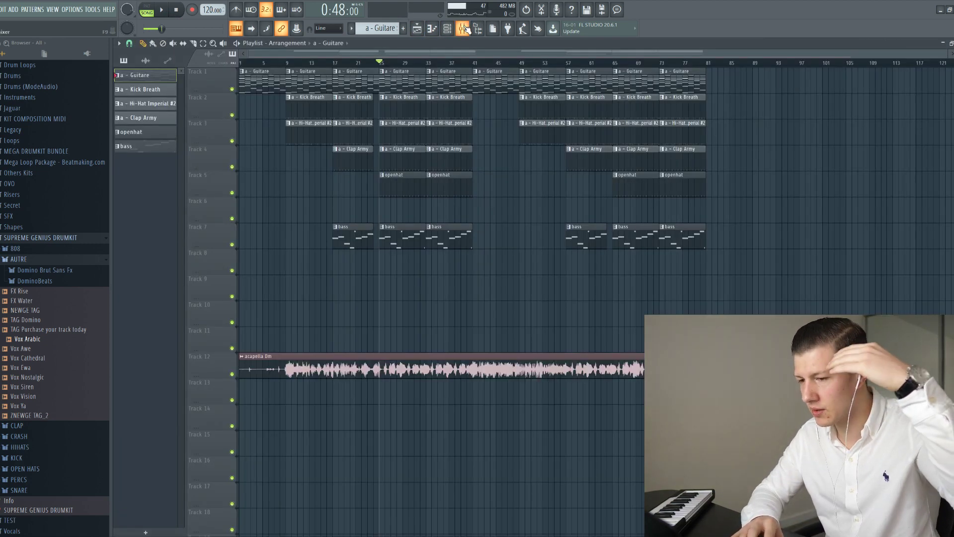
left_click(464, 29)
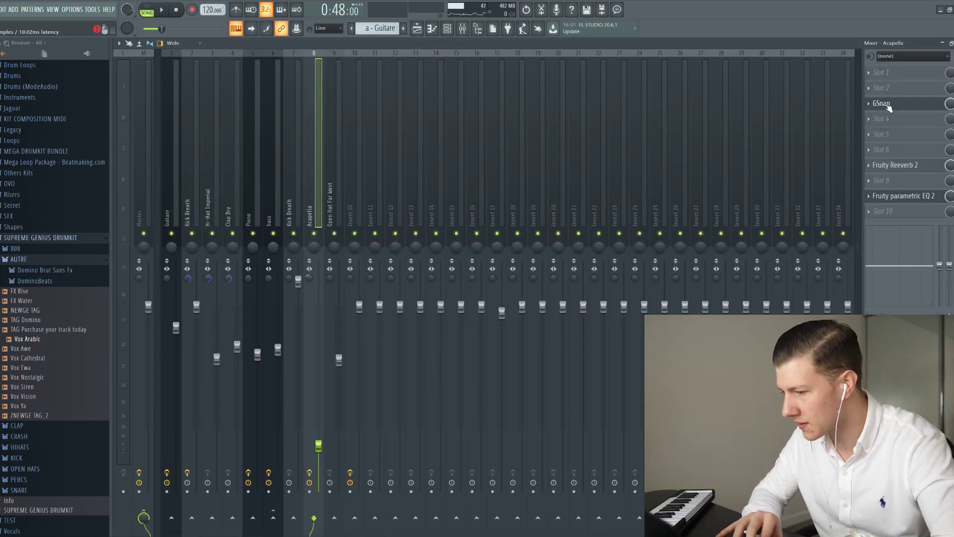
While the song plays, set GSnap's pitch bend to 200 cents and threshold to 600 cents on the Acapella track
left_click(888, 104)
key("space")
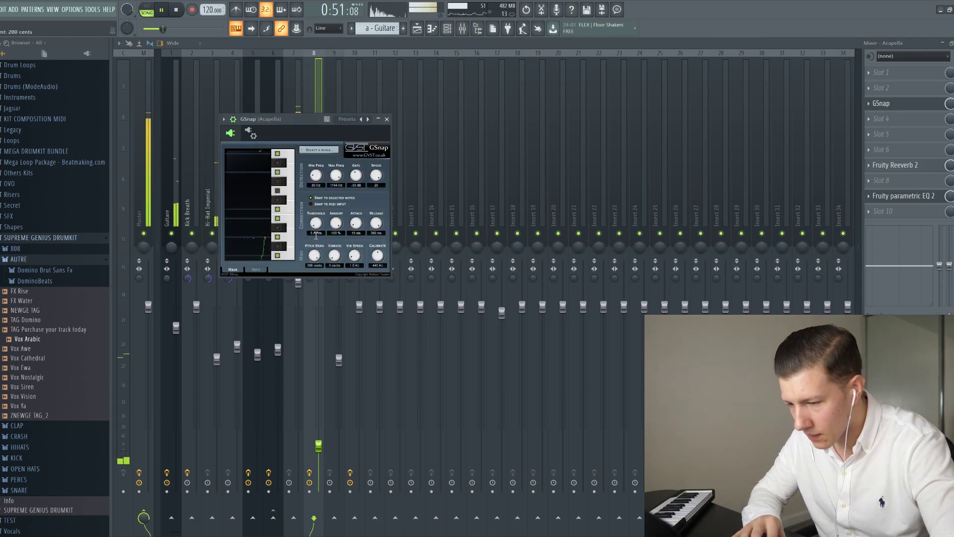
left_click_drag(317, 224, 314, 130)
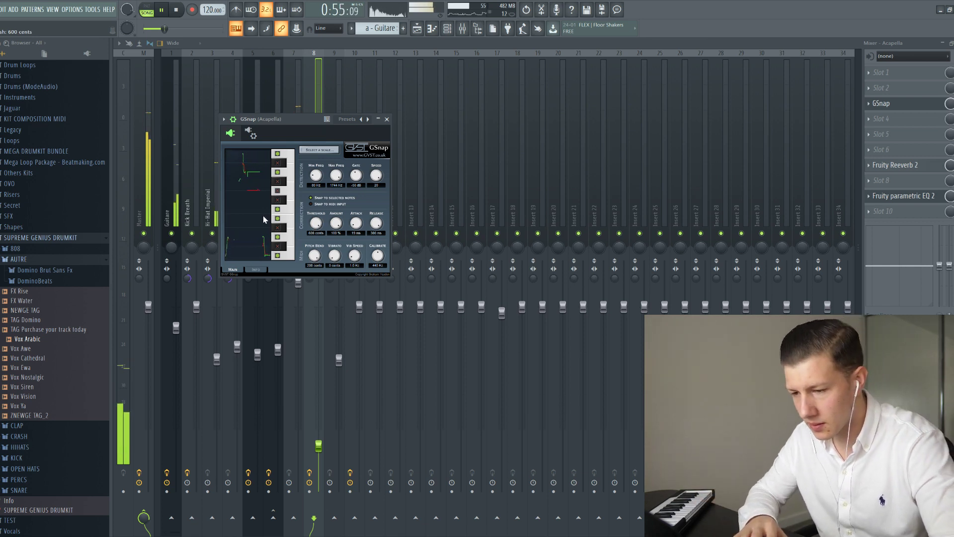
key("space")
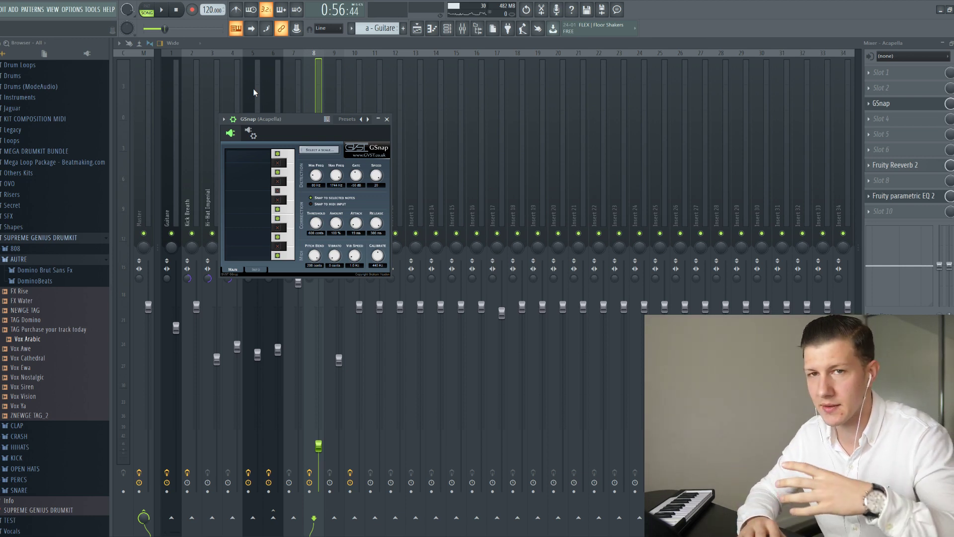
Resume playback and turn the disabled G note back on in GSnap's note selection
key("space")
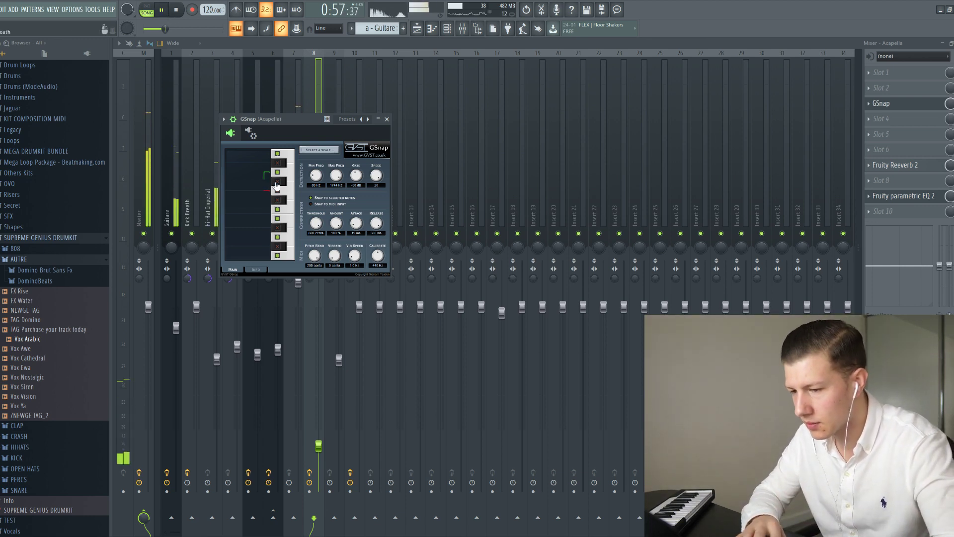
left_click(278, 191)
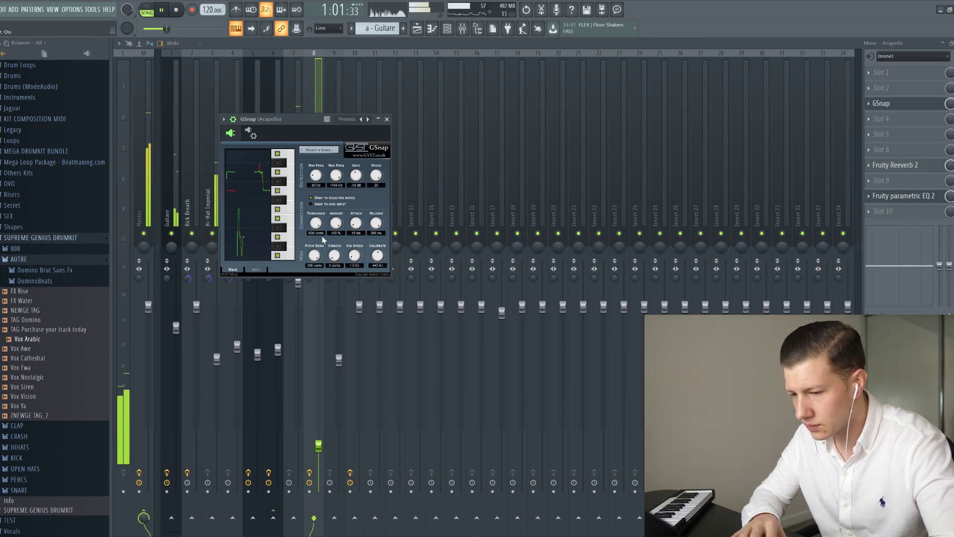
While the song plays, lower GSnap's threshold, readjust its pitch bend and turn the G note off for the Acapella track
left_click_drag(318, 225, 315, 276)
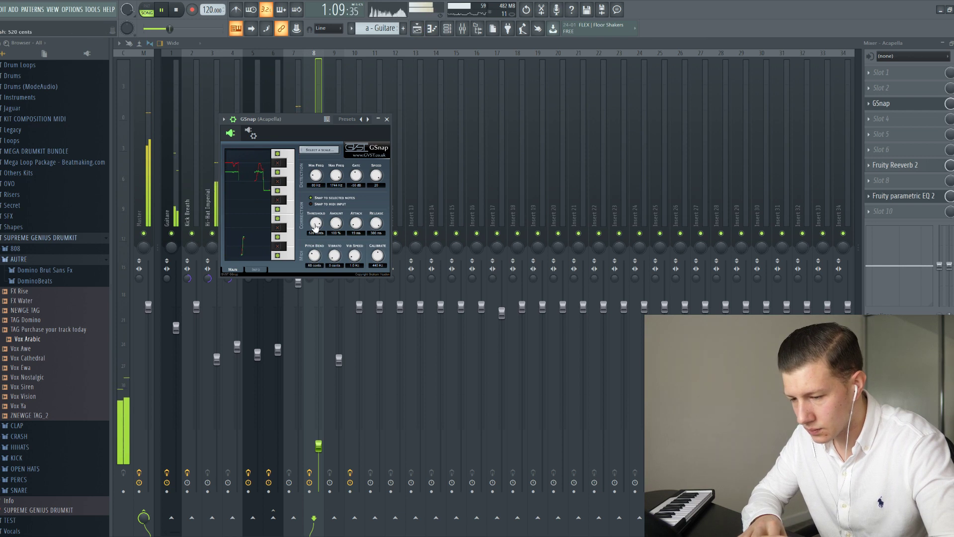
left_click_drag(315, 226, 314, 238)
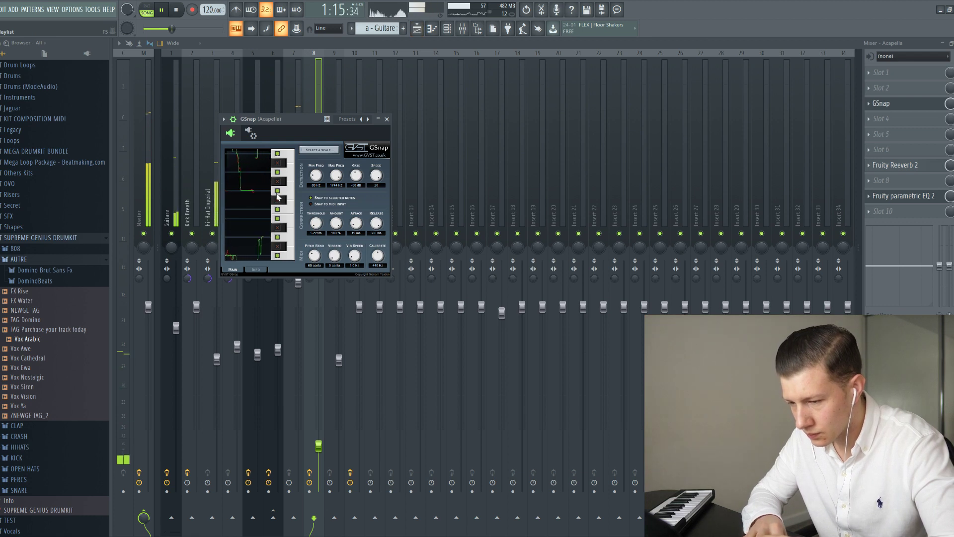
left_click_drag(314, 257, 317, 215)
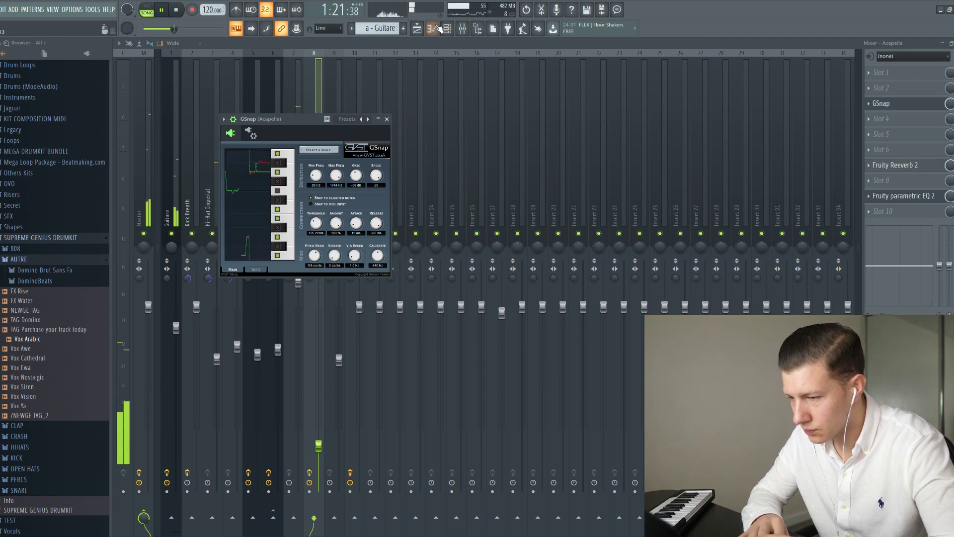
Check the playlist, stop the song, and inspect the Acapella track's Fruity parametric EQ 2 and GSnap from the mixer
left_click(418, 29)
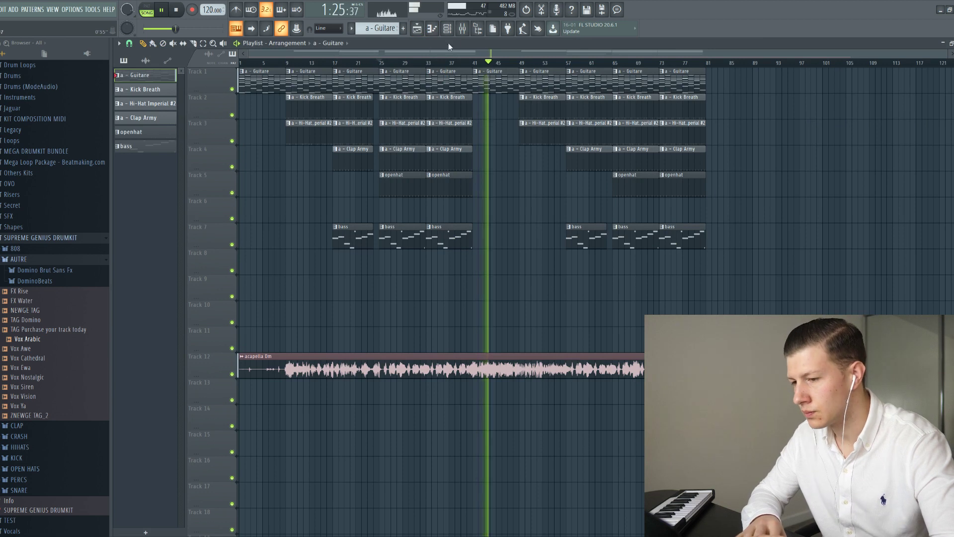
left_click(462, 29)
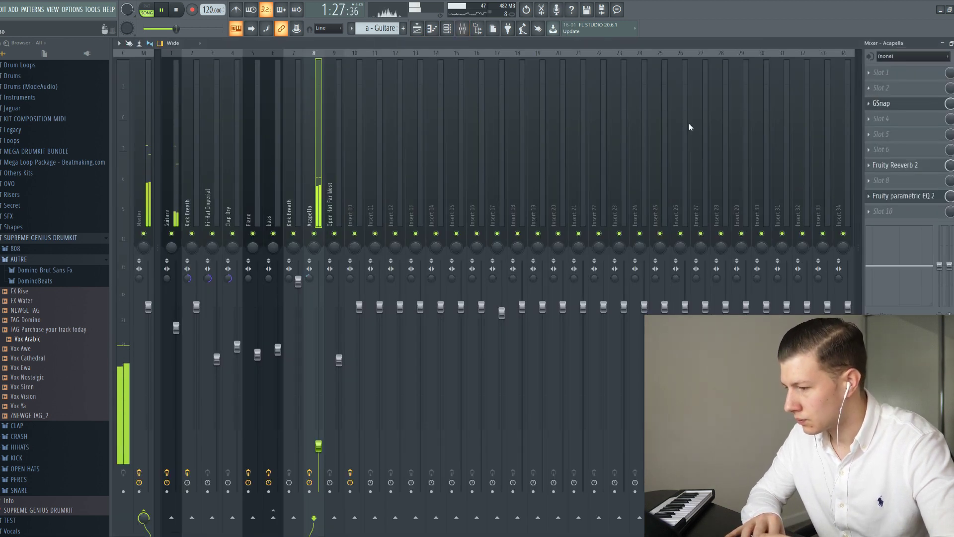
key("space")
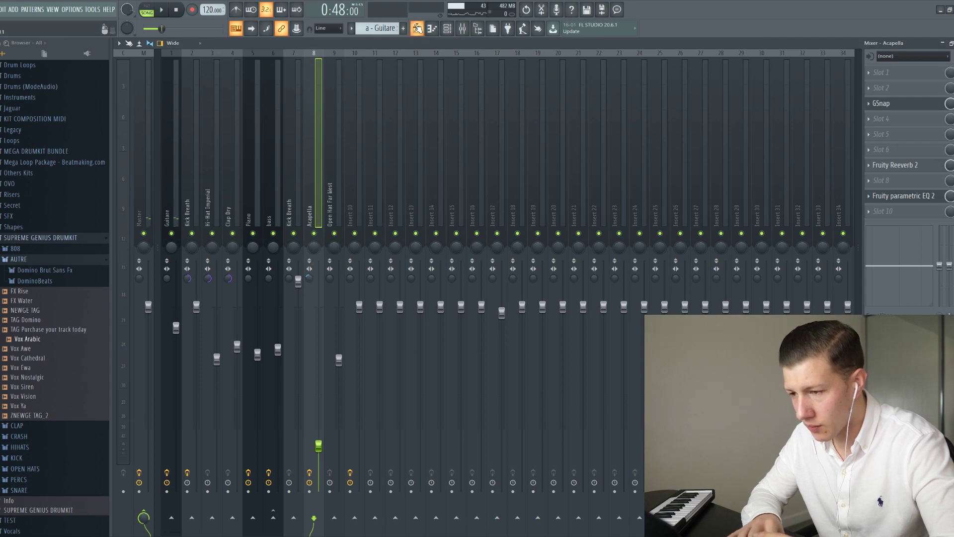
key("F5")
key("F5")
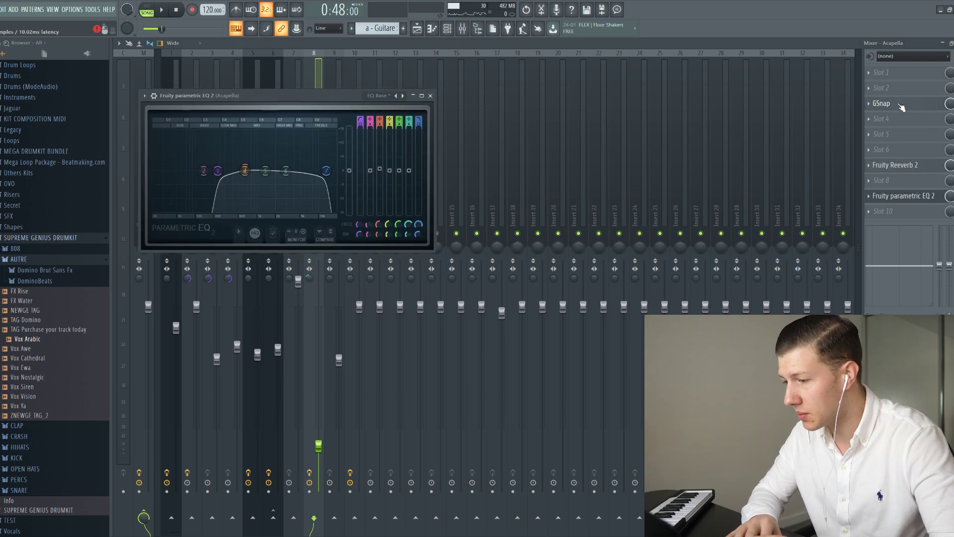
left_click(904, 196)
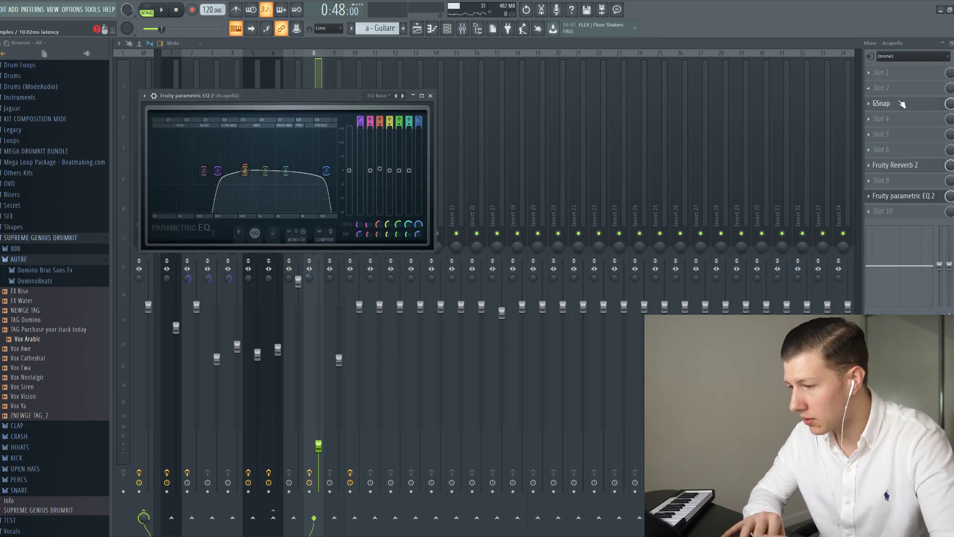
left_click(882, 103)
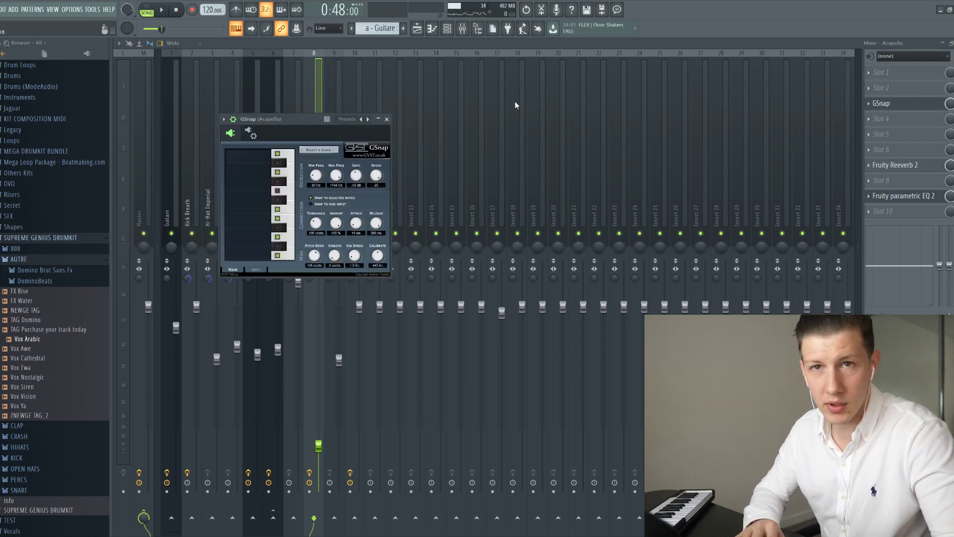
Set mixer insert 11's audio input to In 1 - In 2, load GSnap in its slot 7 and lower the track's volume slightly
left_click(367, 99)
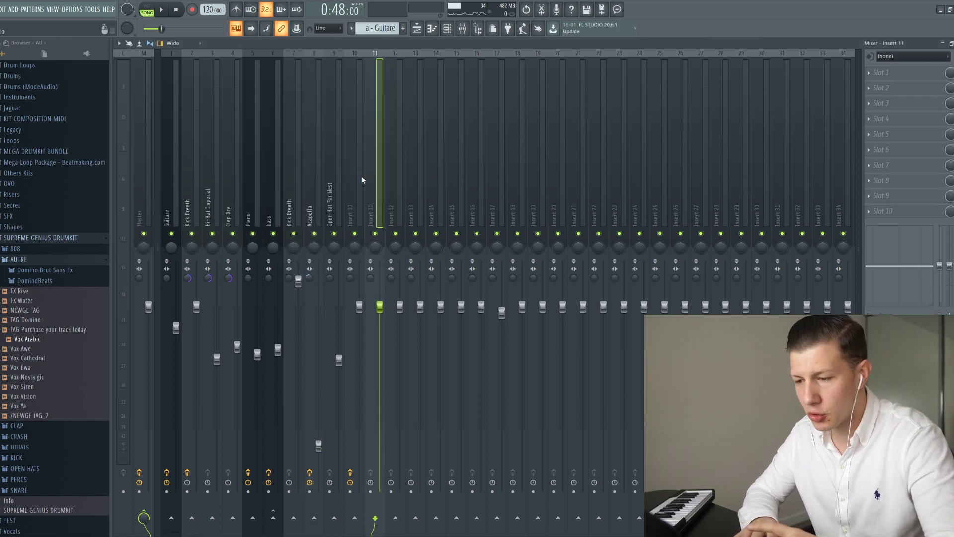
left_click(353, 202)
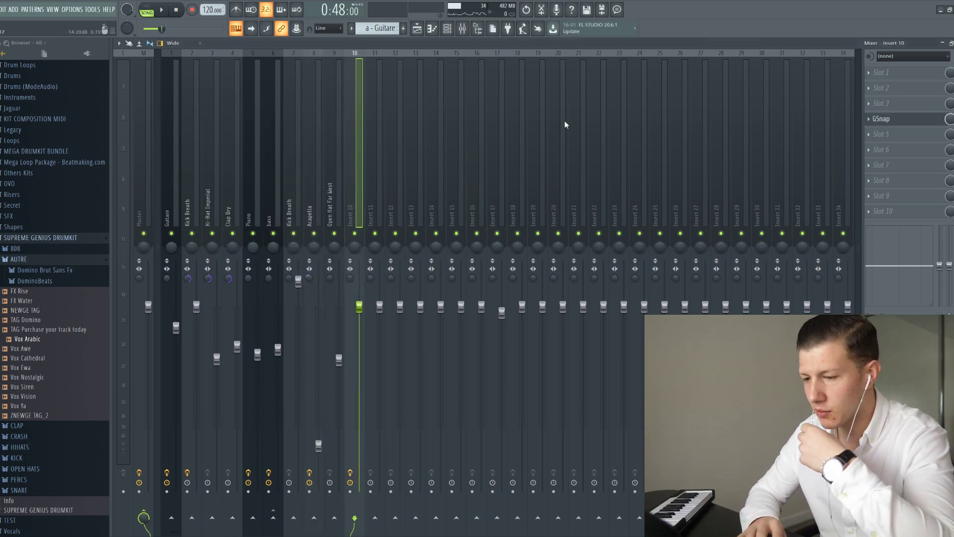
left_click(371, 139)
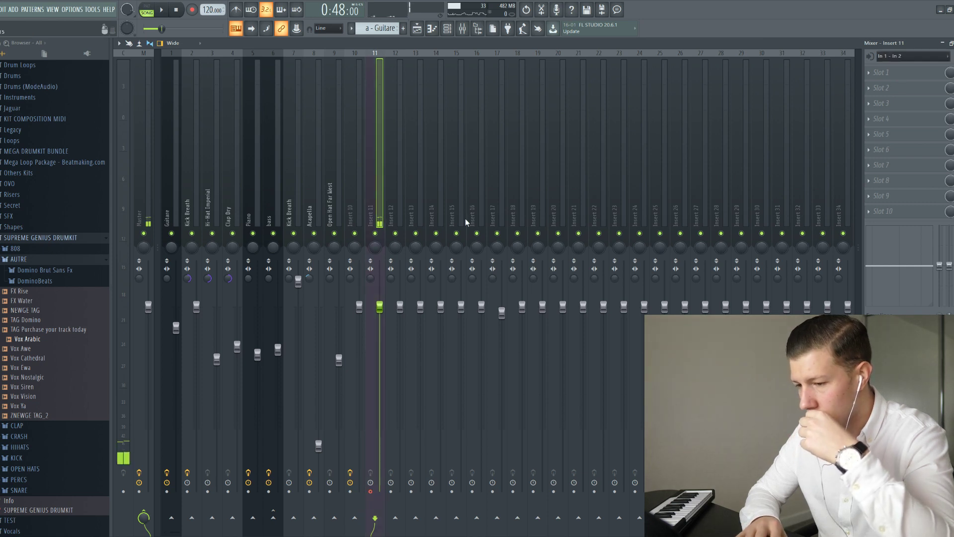
left_click_drag(380, 307, 379, 317)
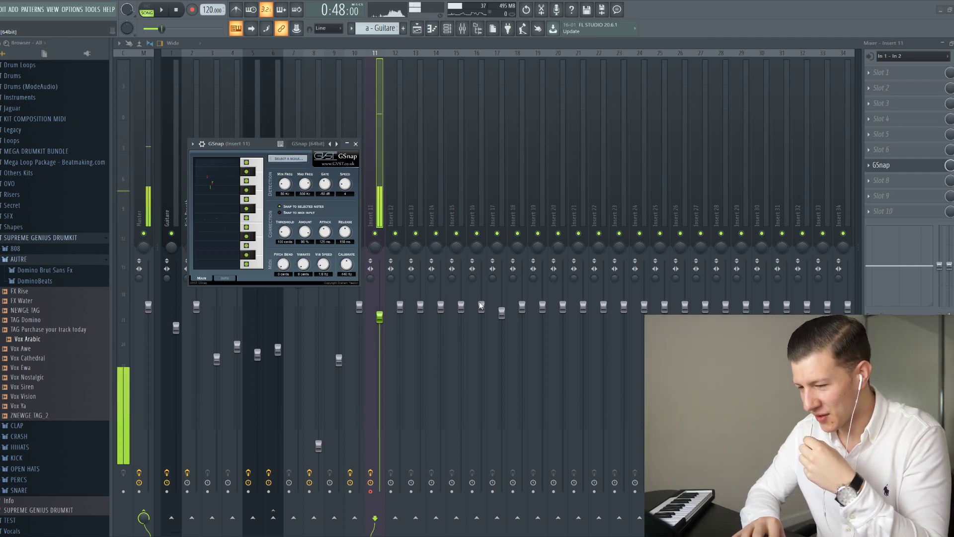
Mute insert 11, start the song, unmute the insert and lower its fader to balance the live input with the beat
left_click(375, 234)
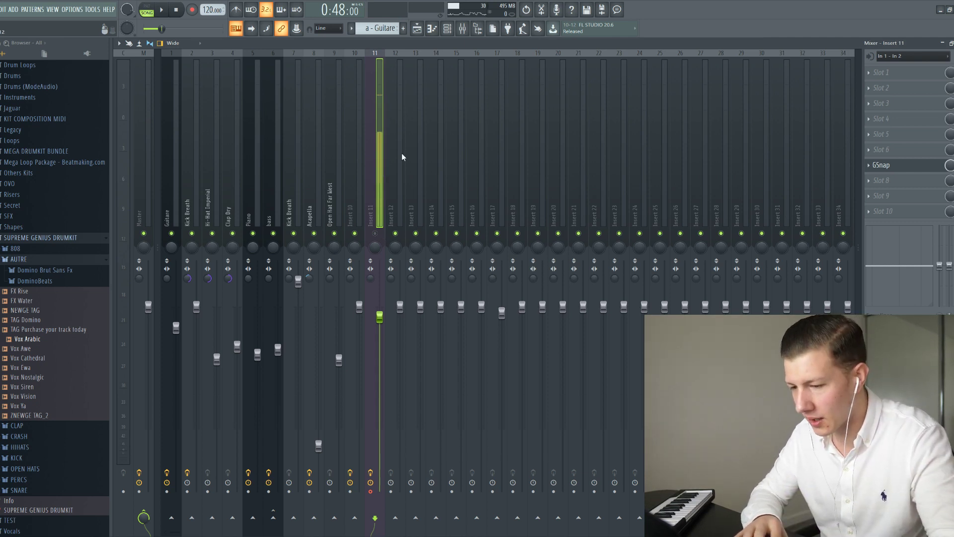
left_click(376, 234)
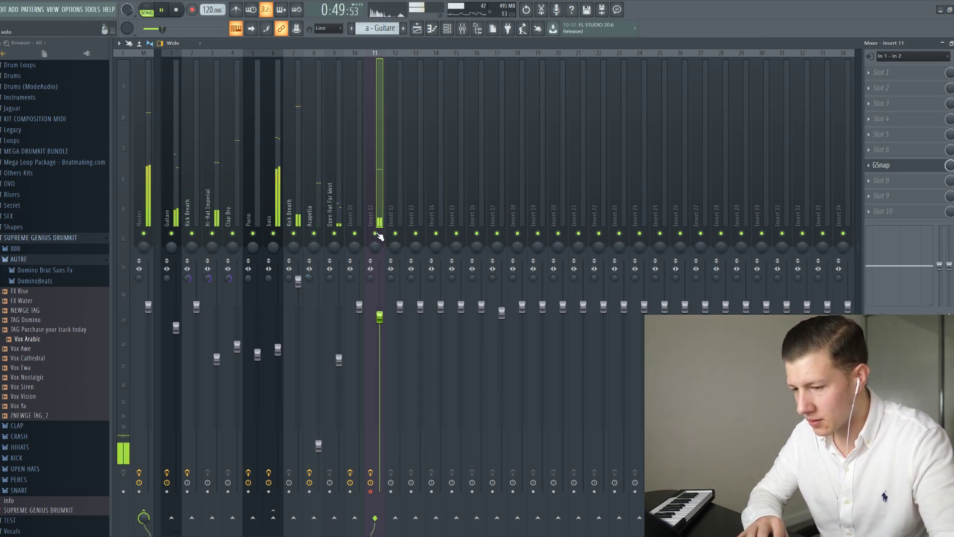
left_click_drag(379, 316, 379, 392)
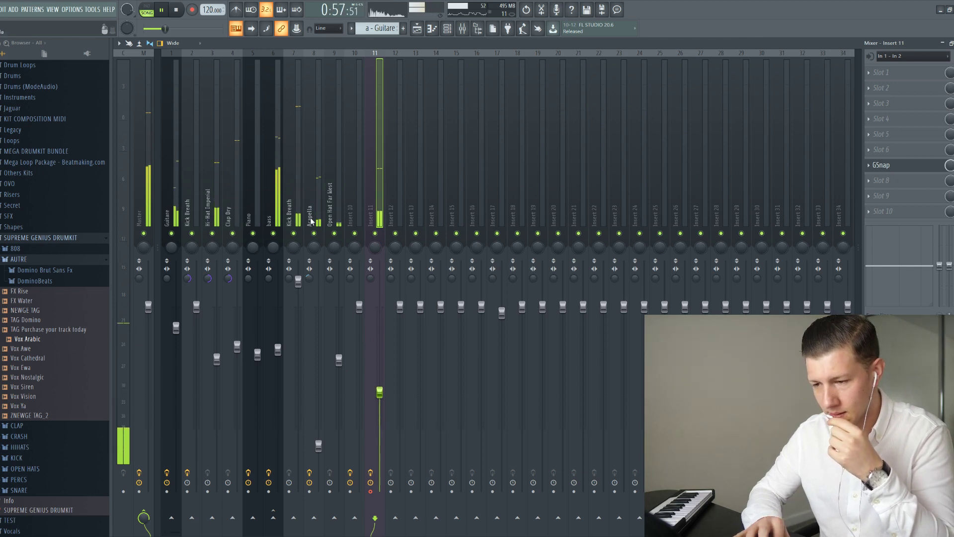
Mute the Acapella track, raise insert 11's volume to about -10.5 dB during playback, and stop the song
left_click(313, 233)
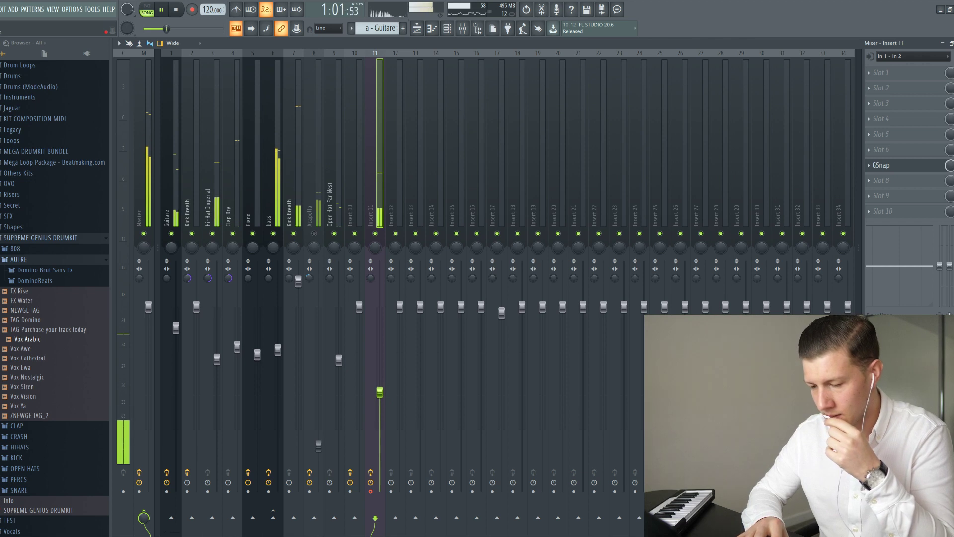
left_click_drag(380, 392, 380, 383)
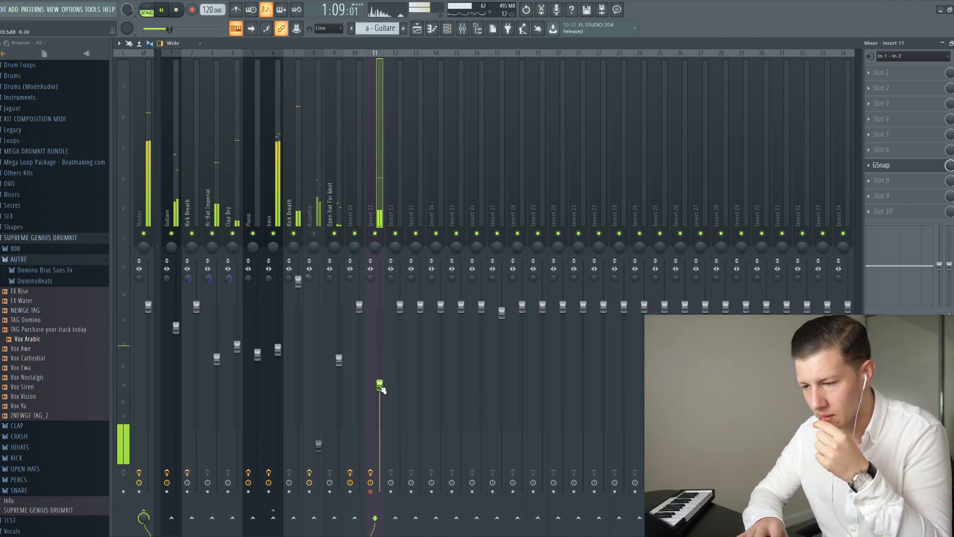
left_click_drag(381, 386, 381, 389)
key("space")
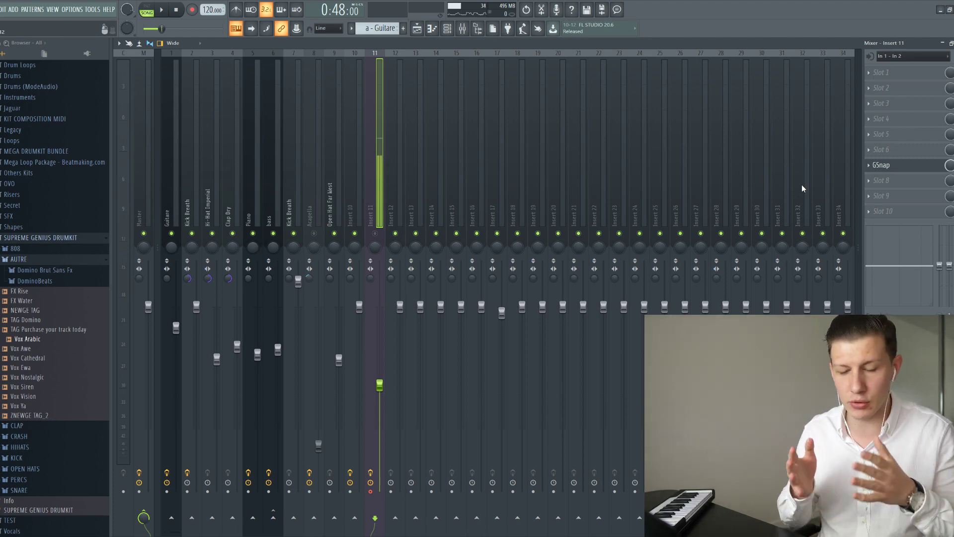
Open the sample settings of the acapella Dm clip on playlist Track 12
left_click(415, 29)
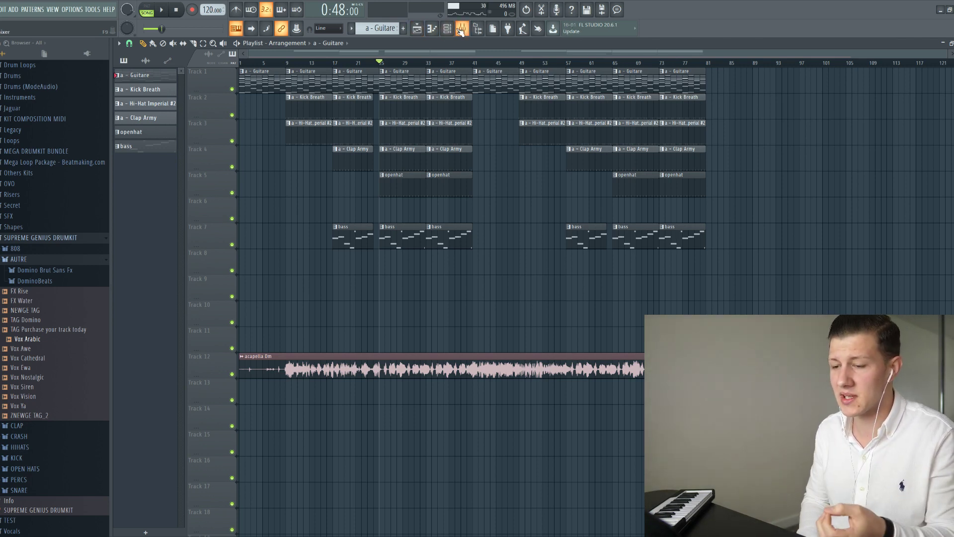
double_click(355, 358)
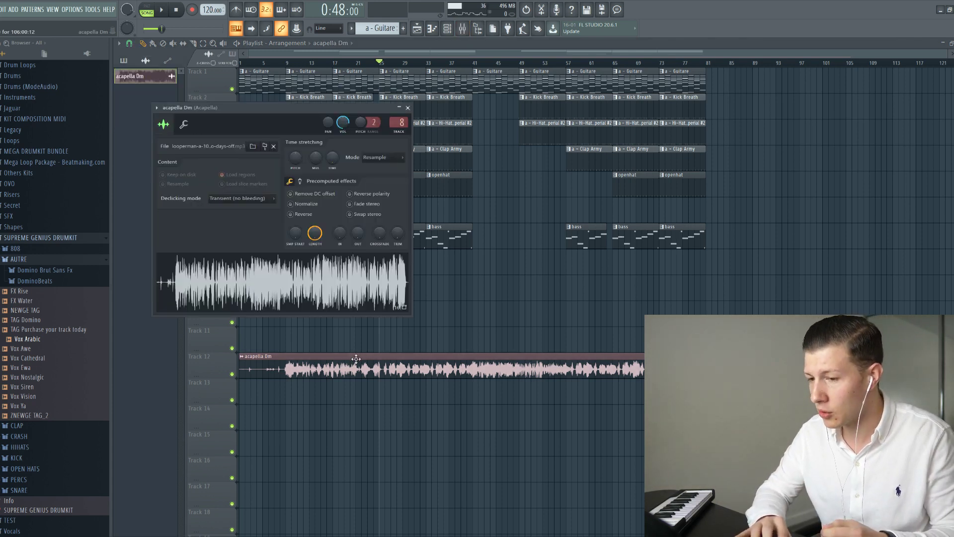